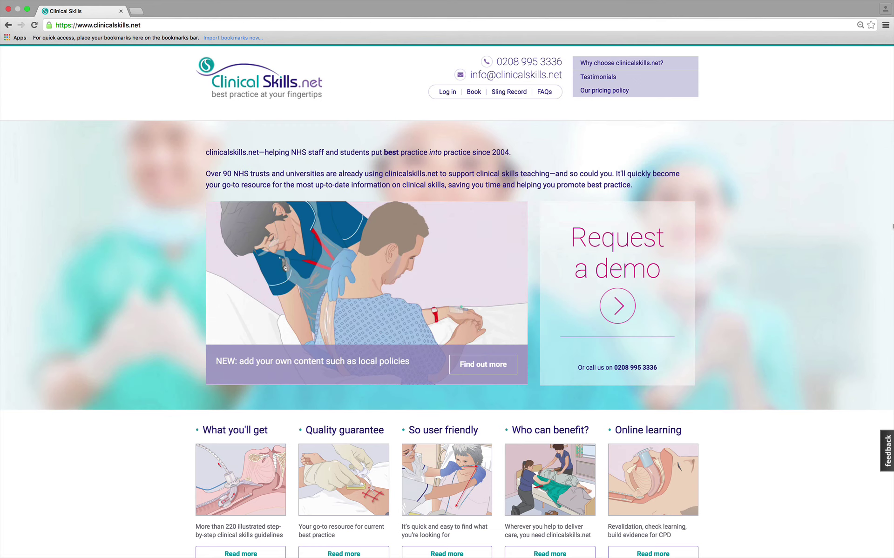
Log in with the account's username and password and open the resources management page
click(443, 95)
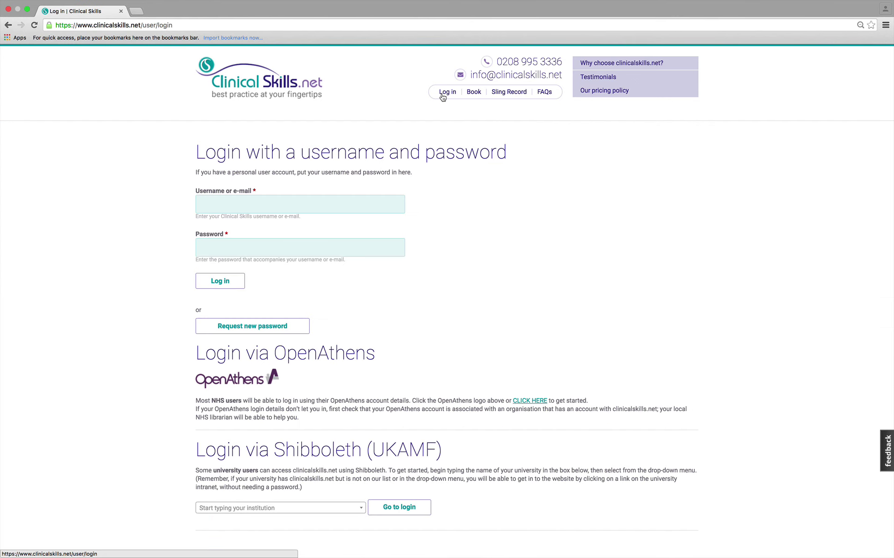
click(287, 200)
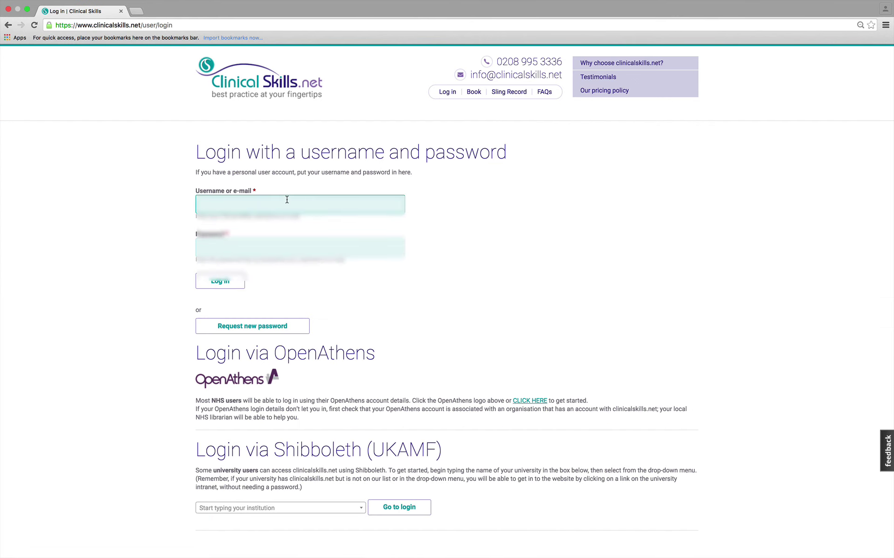
text(ad)
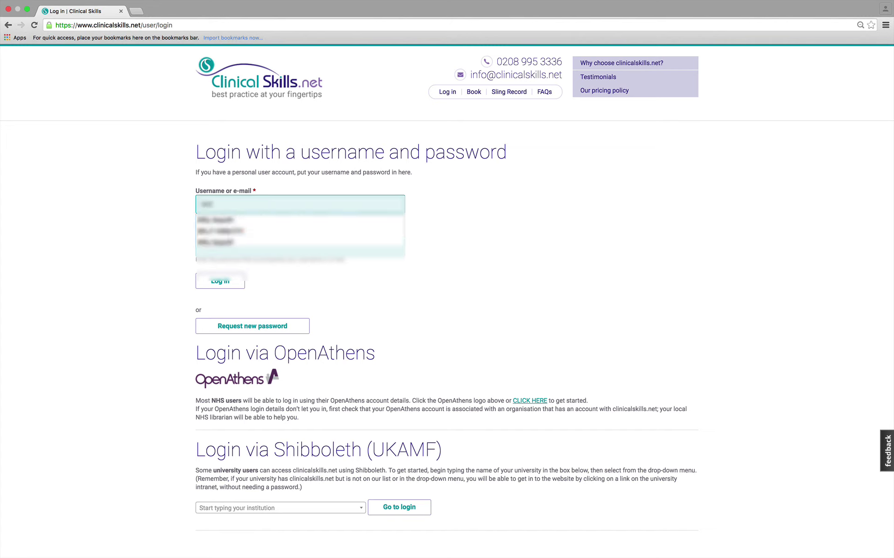
text(m)
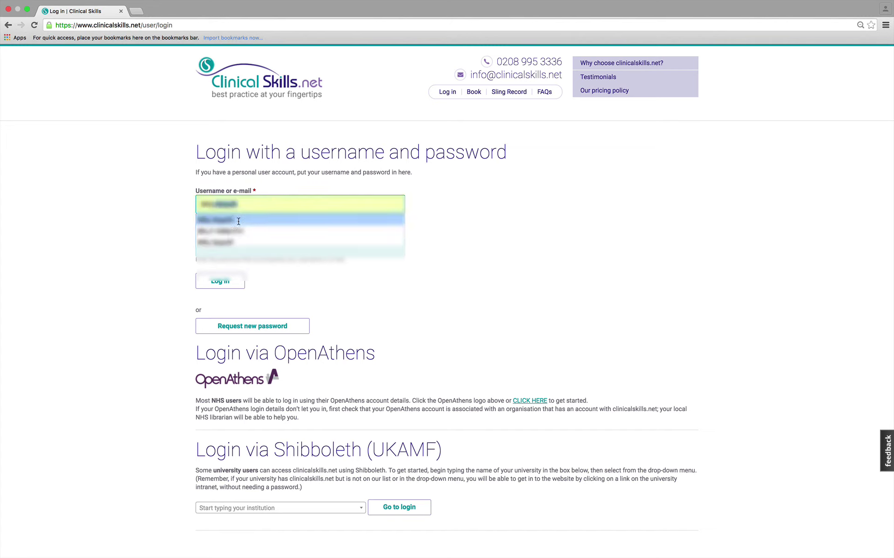
click(241, 220)
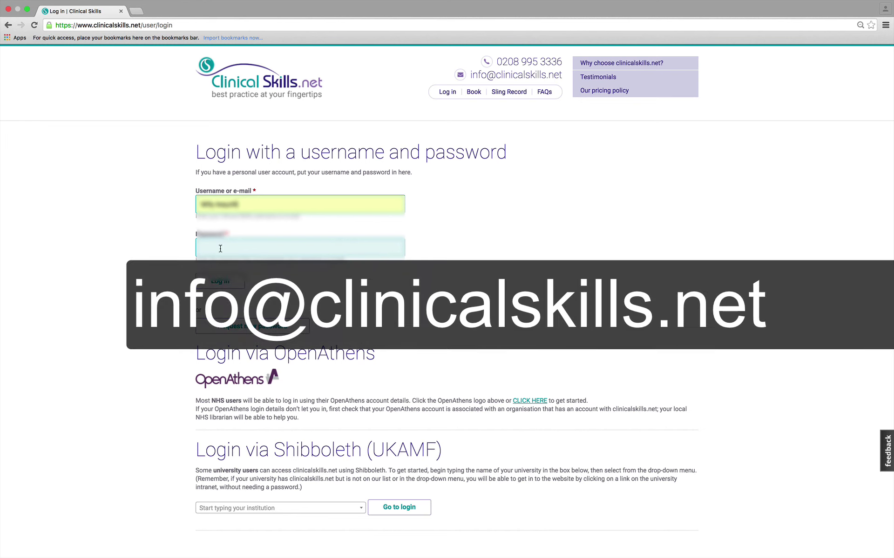
click(220, 248)
text(••••)
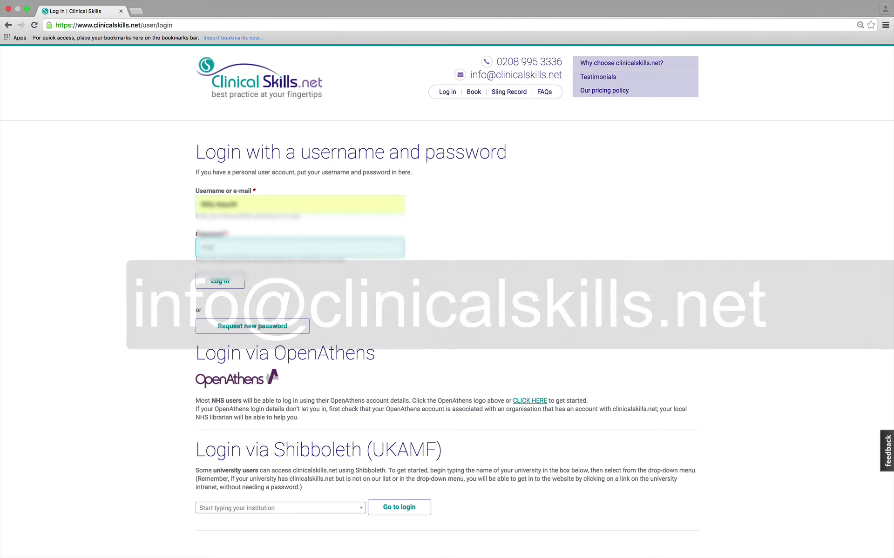
click(223, 285)
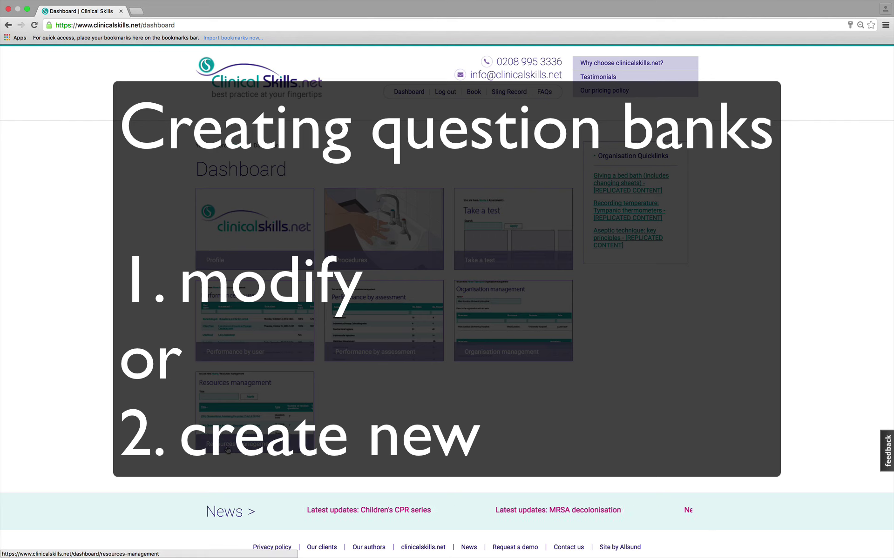
click(227, 450)
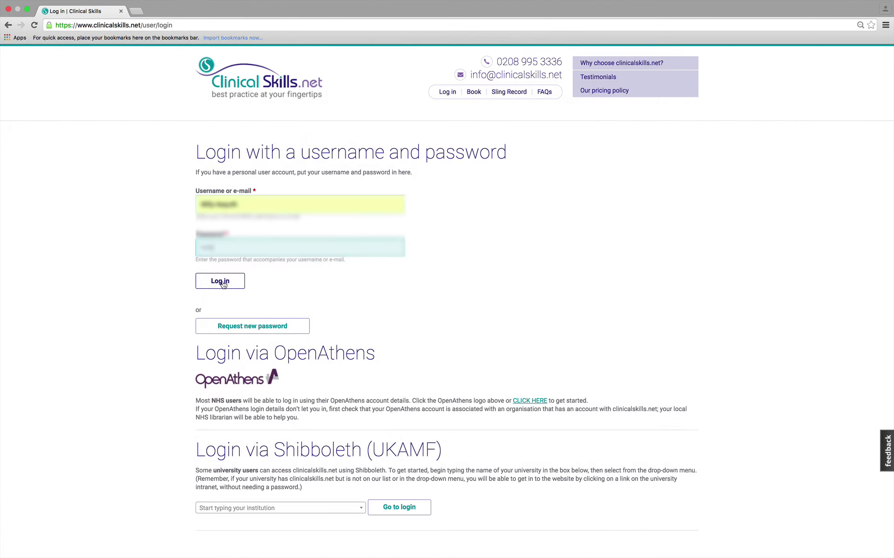
click(223, 285)
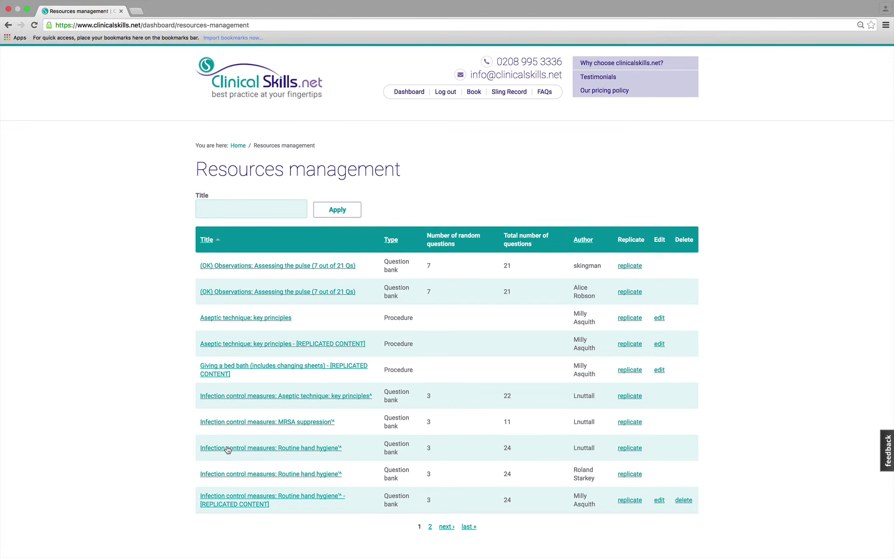
Filter the resources by the title "Infection Control" and replicate the question bank "Infection control measures: Routine hand hygiene'^"
click(217, 210)
text(I)
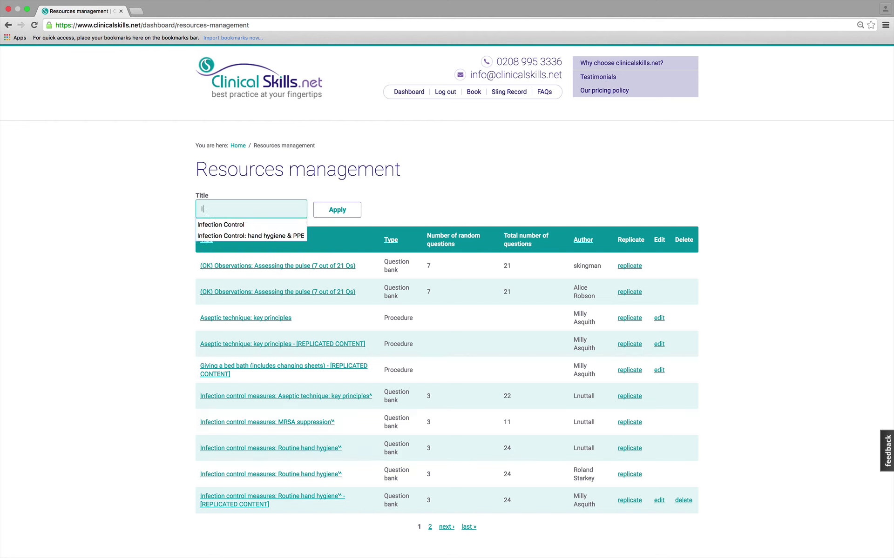
text(nfect)
key(Down)
key(Return)
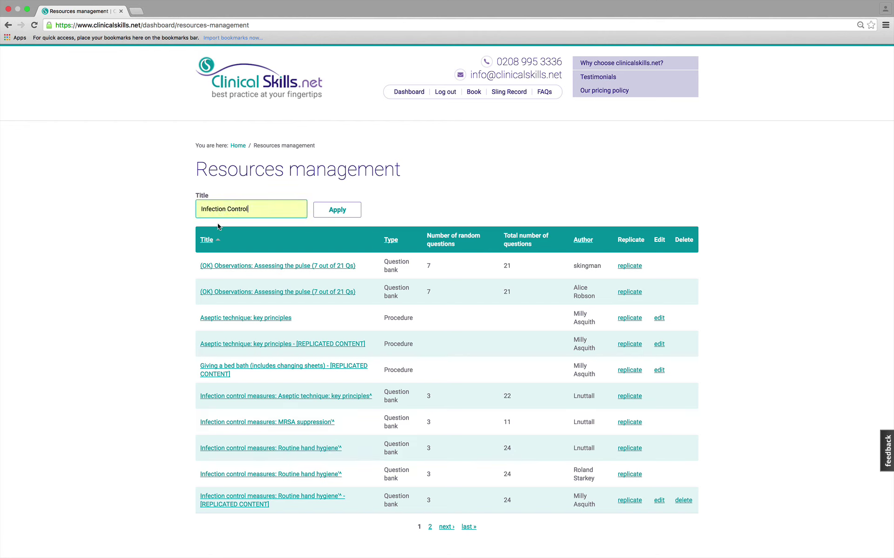
click(342, 212)
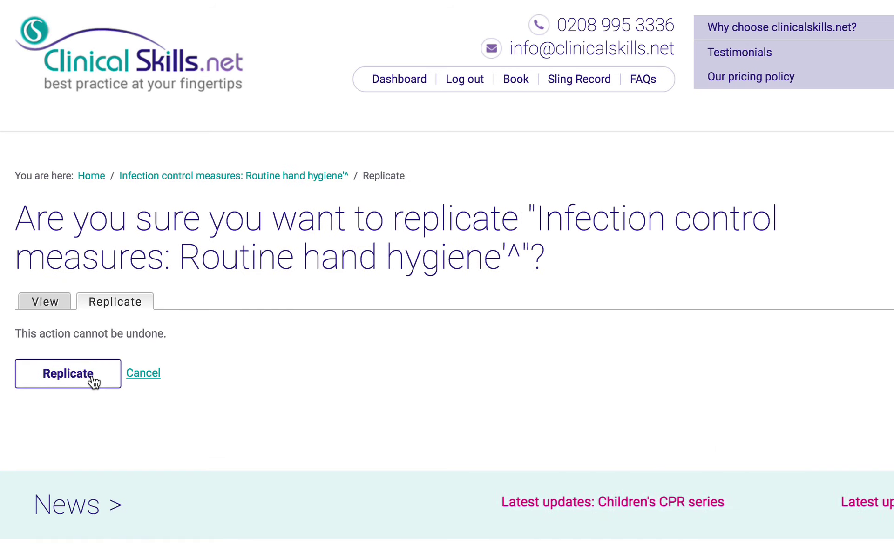
click(93, 381)
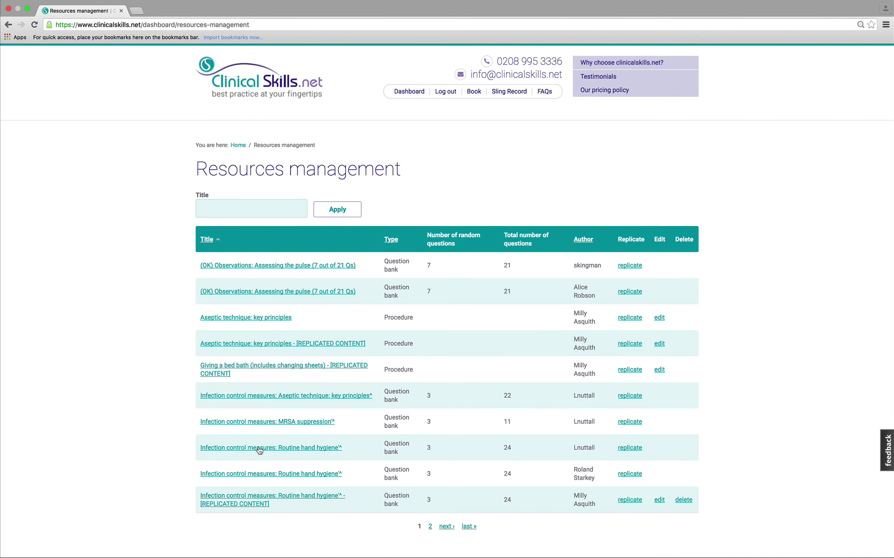
Filter the resources by the title "Routine Hand Hygiene" and open the replicated question bank for editing
click(252, 209)
text(Ro)
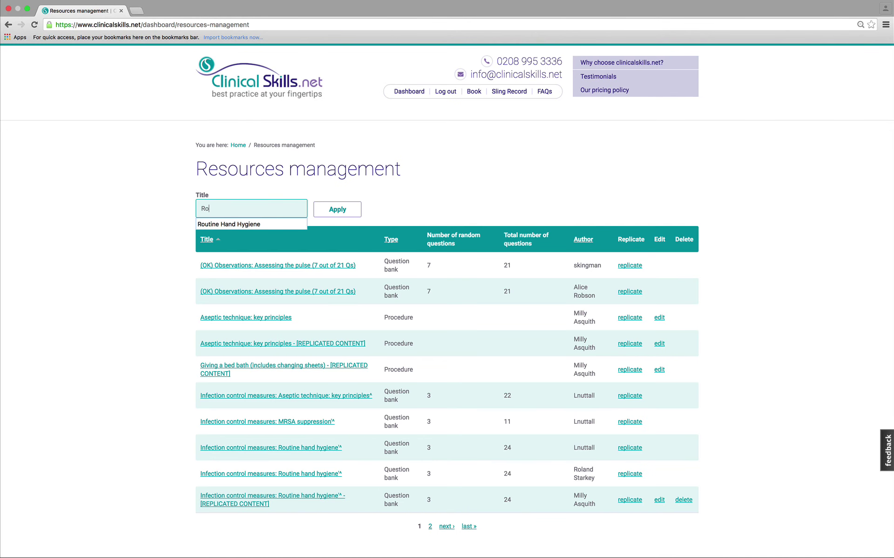
text(utine Hand Hygiene)
click(255, 224)
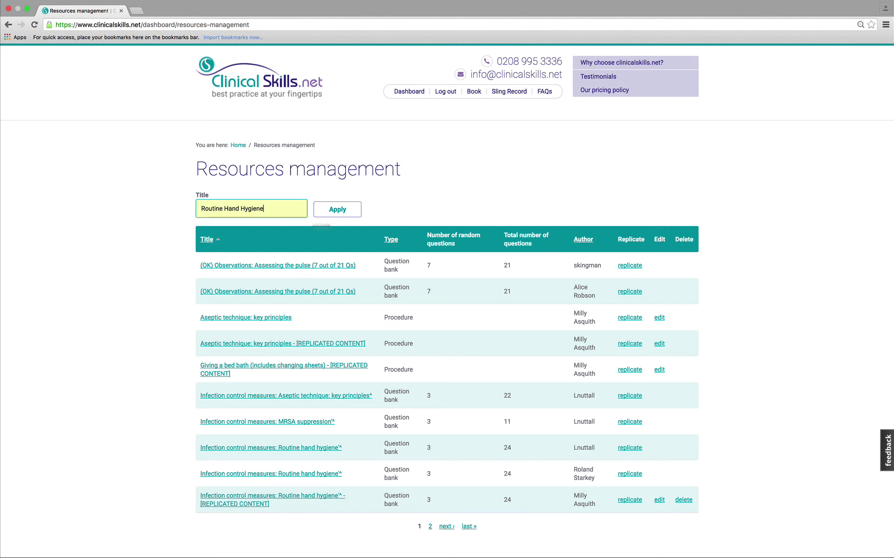
click(339, 211)
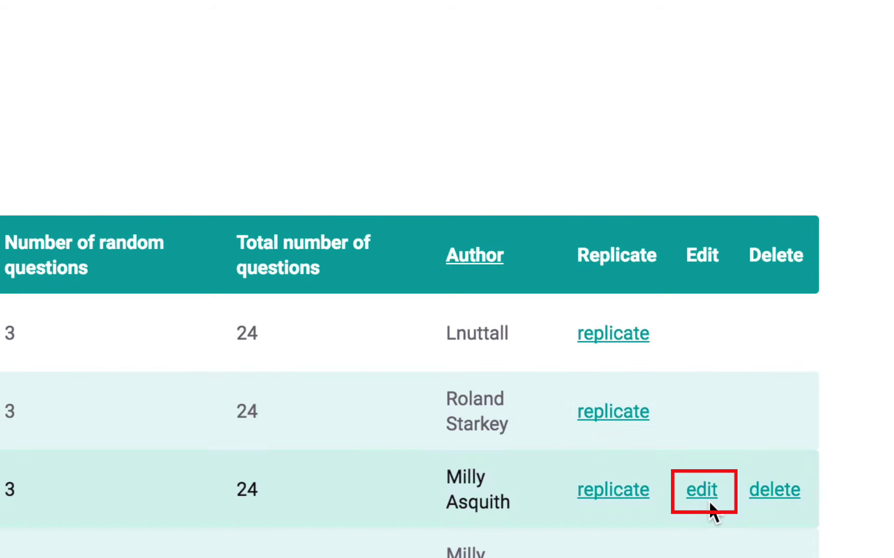
click(702, 490)
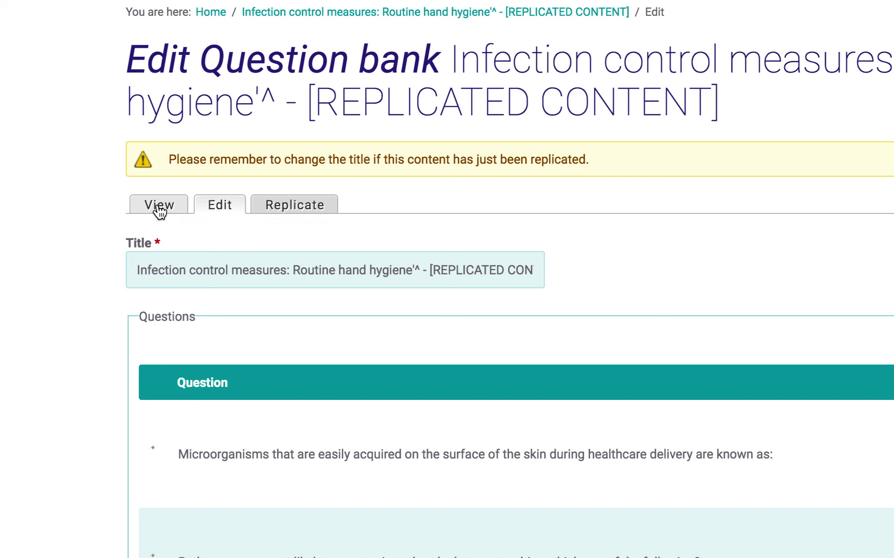
View the replicated question bank and look through its questions and answer options
click(158, 205)
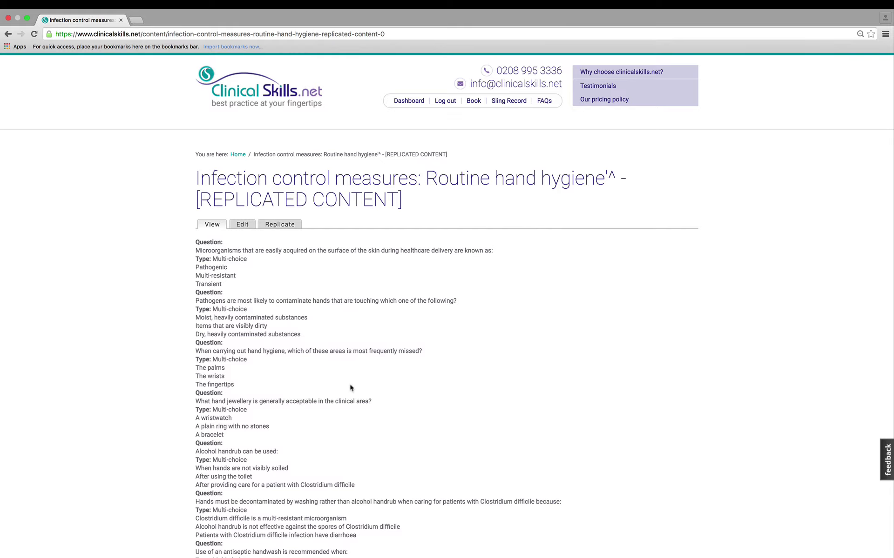
scroll(350, 387, down, 2)
scroll(350, 388, down, 6)
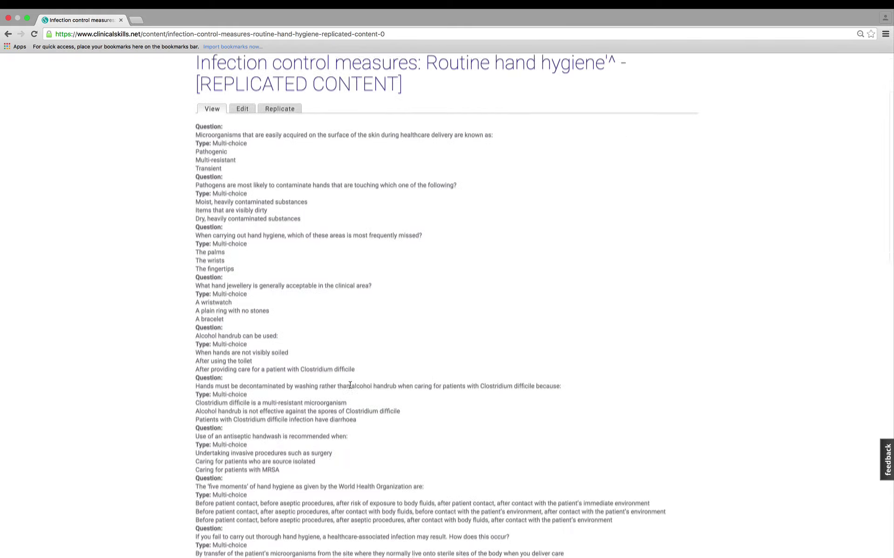
scroll(351, 388, down, 4)
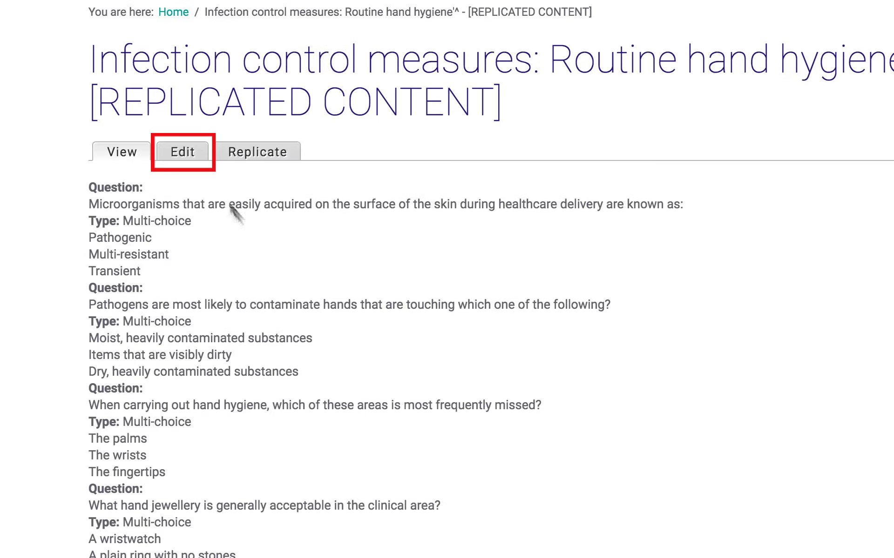
Return to editing the replicated question bank and change its title to "Infection Control: hand hygiene & PPE"
click(183, 153)
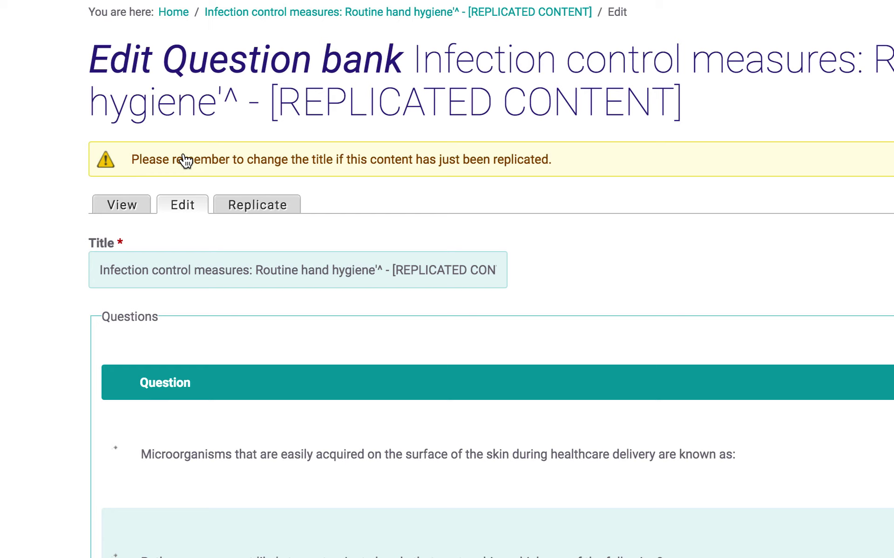
drag(100, 270, 564, 288)
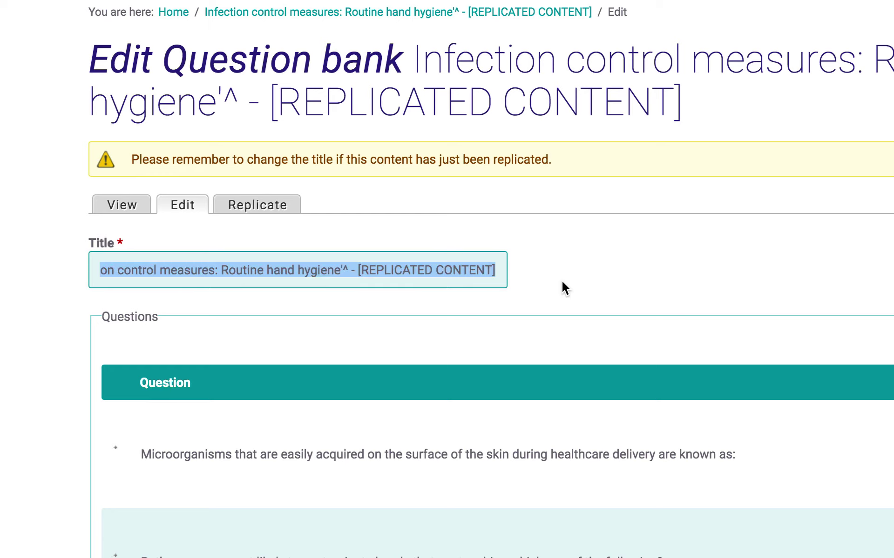
text(Infection Control:)
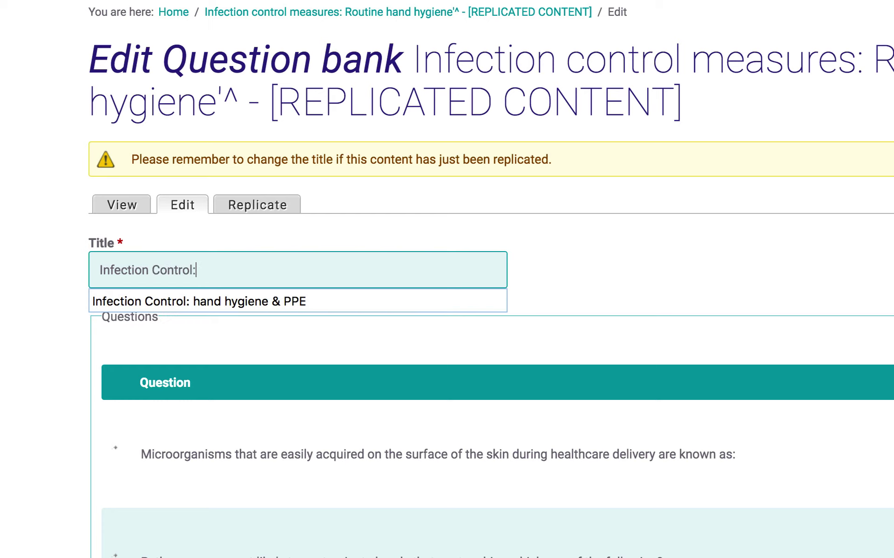
text( hand hygien)
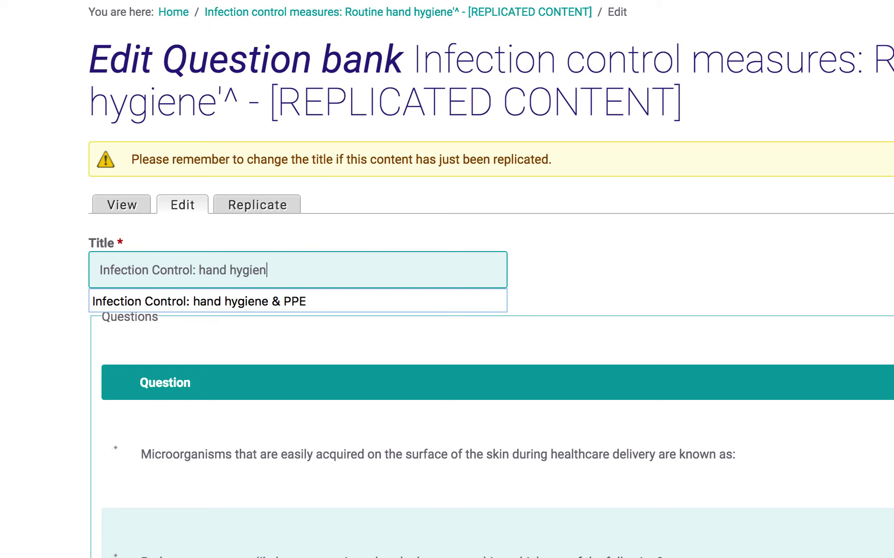
text(e & PPE)
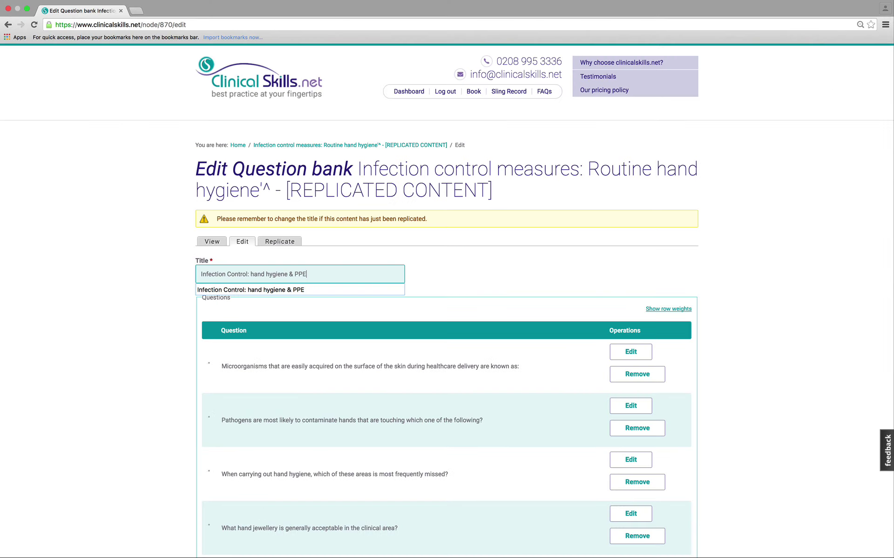
key(Tab)
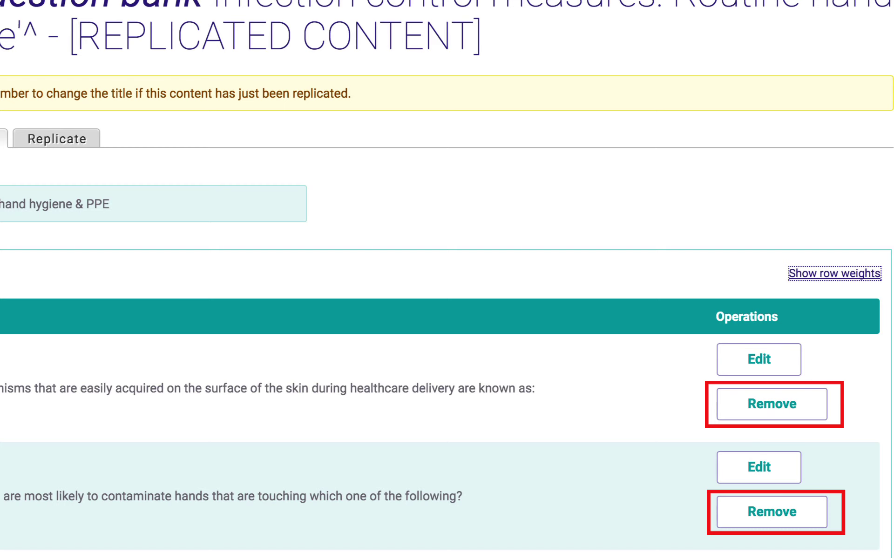
scroll(428, 372, down, 5)
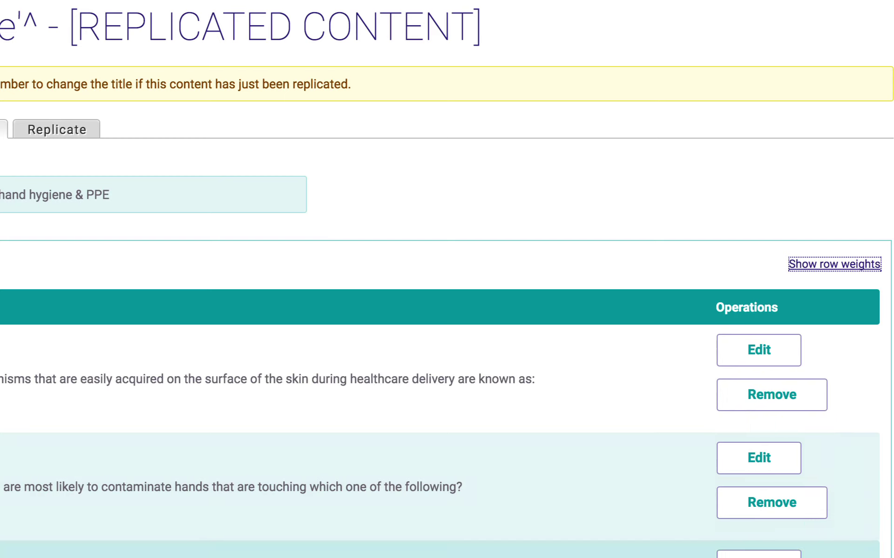
scroll(754, 419, down, 2)
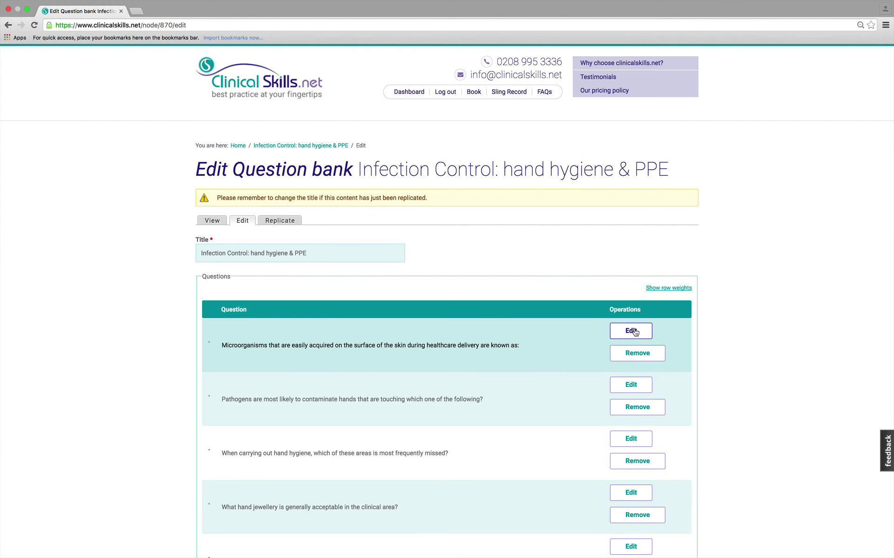
Open the first question, about microorganisms easily acquired on the skin, for editing and select its question text
click(634, 331)
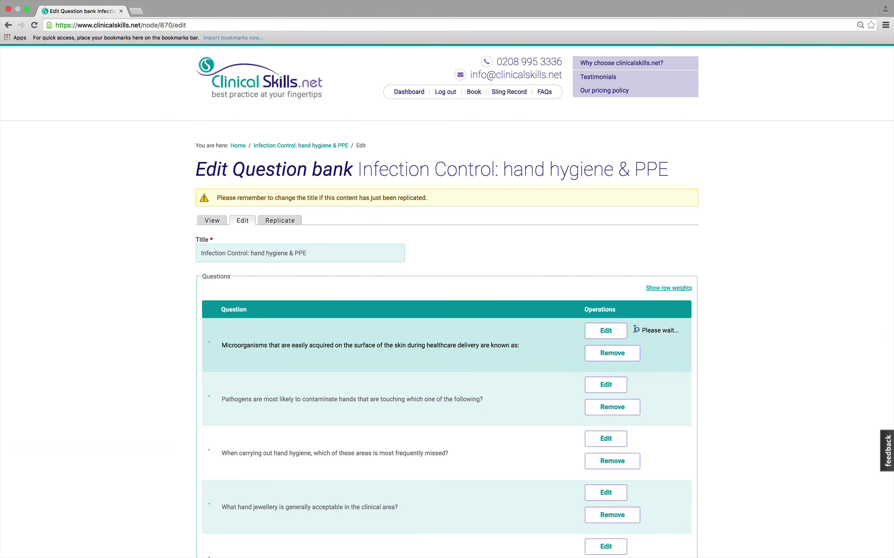
triple_click(529, 438)
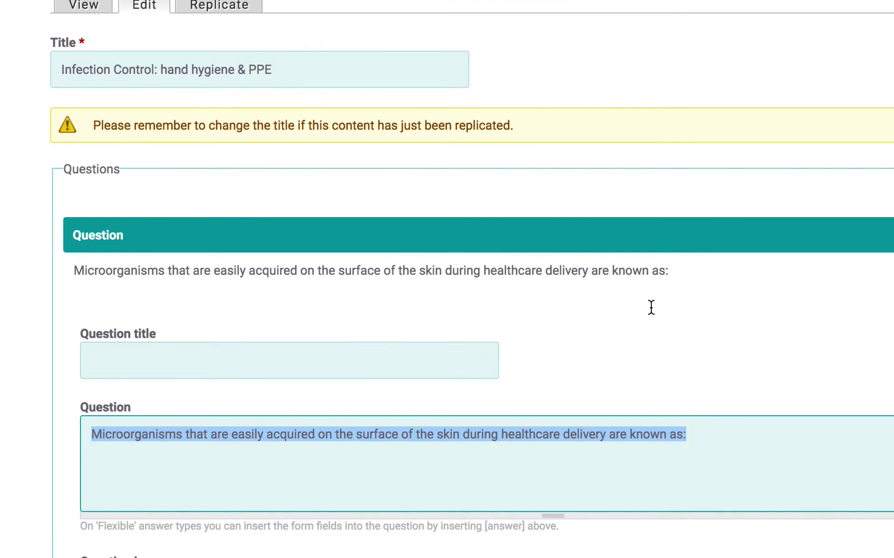
key(BackSpace)
key(ctrl+z)
scroll(642, 319, down, 8)
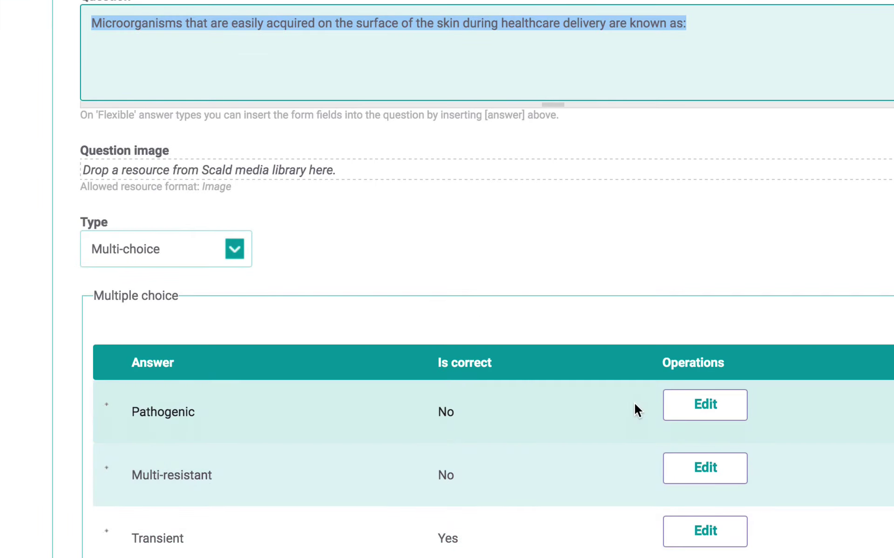
Open the first question's "Pathogenic" answer for editing, clear and restore its text, and update the answer
click(706, 409)
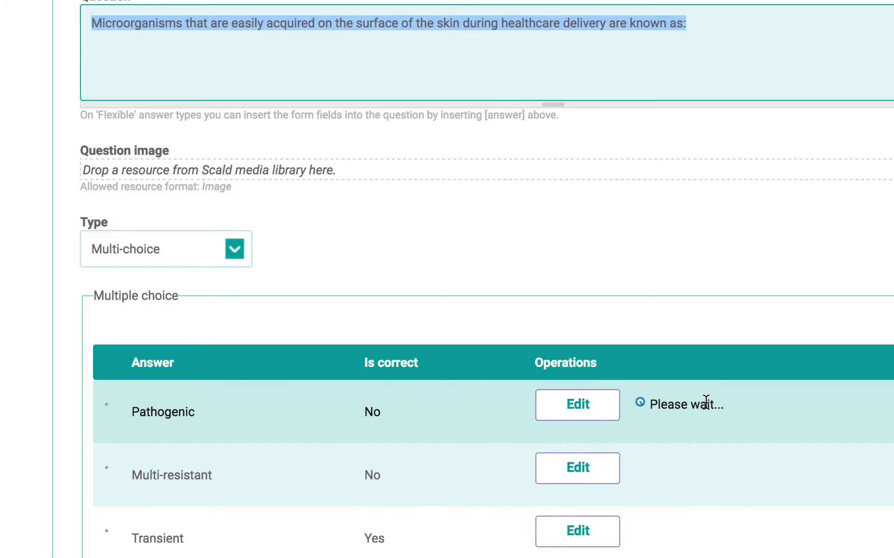
scroll(705, 401, down, 7)
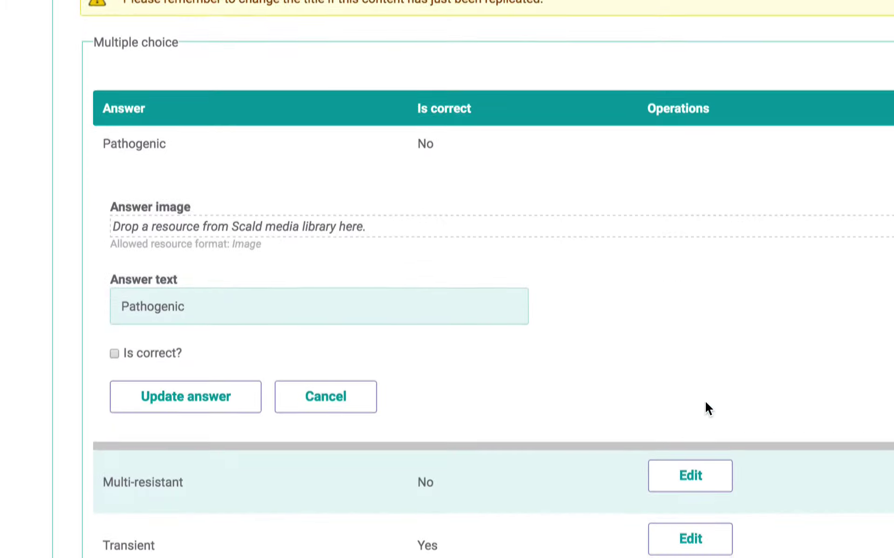
double_click(188, 297)
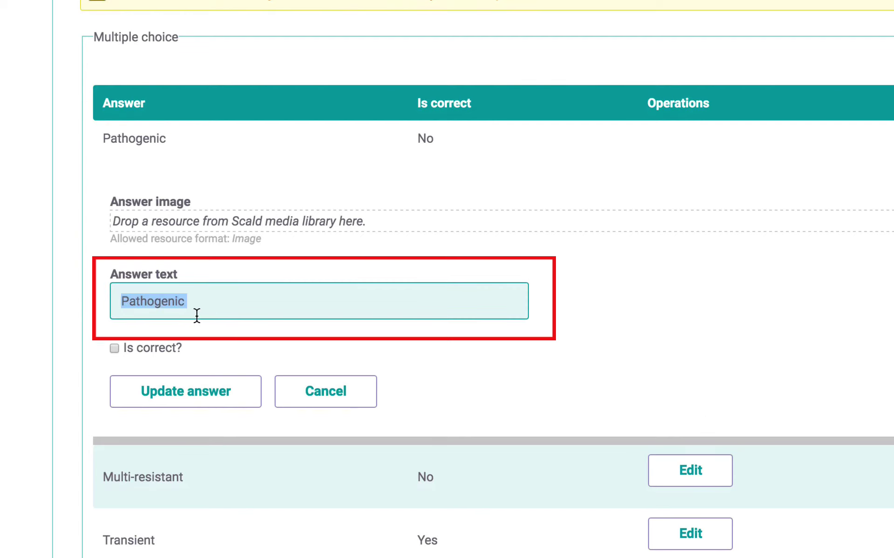
key(BackSpace)
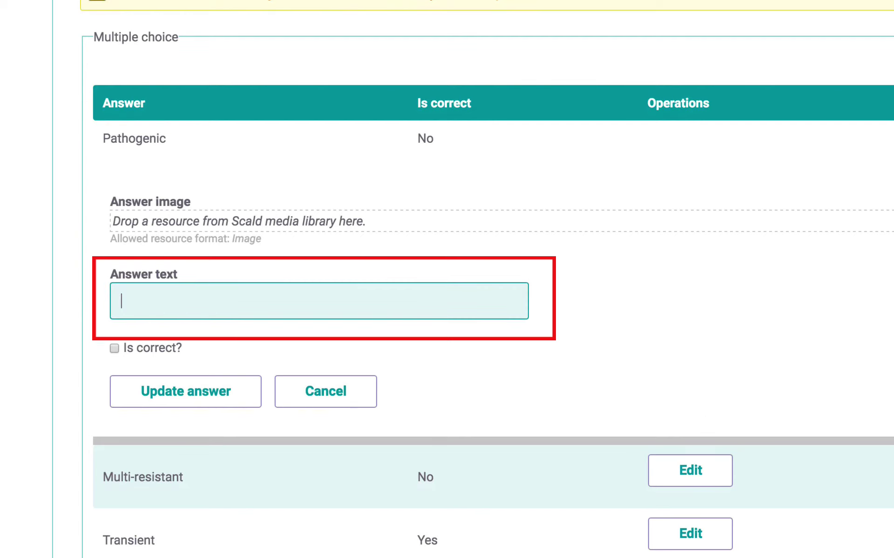
key(ctrl+z)
scroll(160, 457, down, 3)
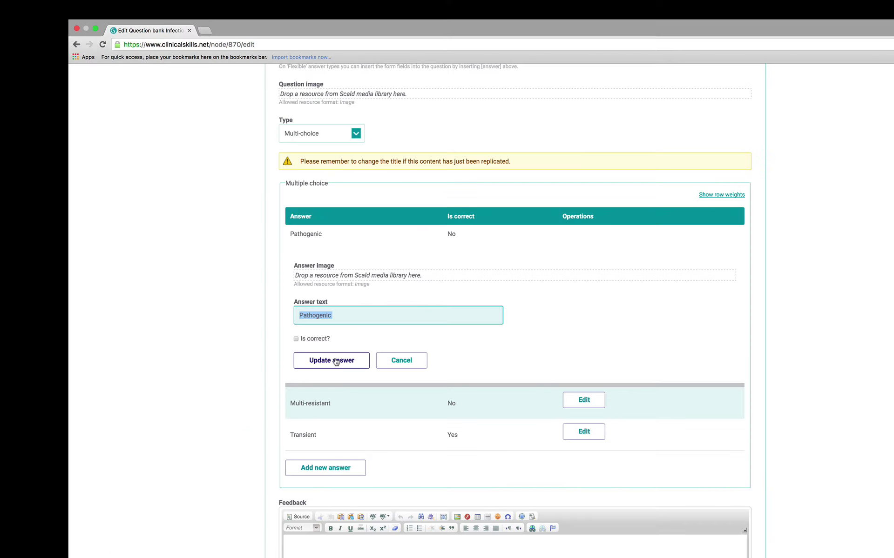
click(194, 247)
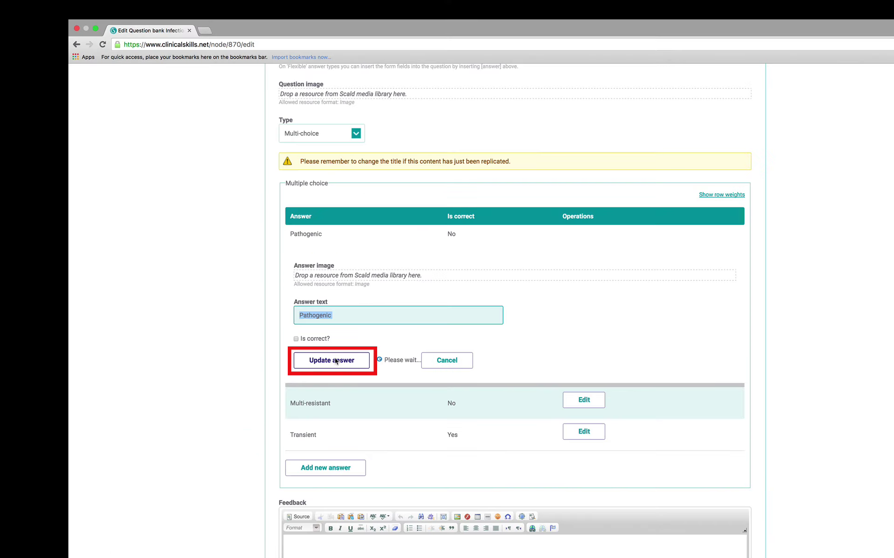
Update the edited first question and save the question bank
scroll(334, 361, down, 3)
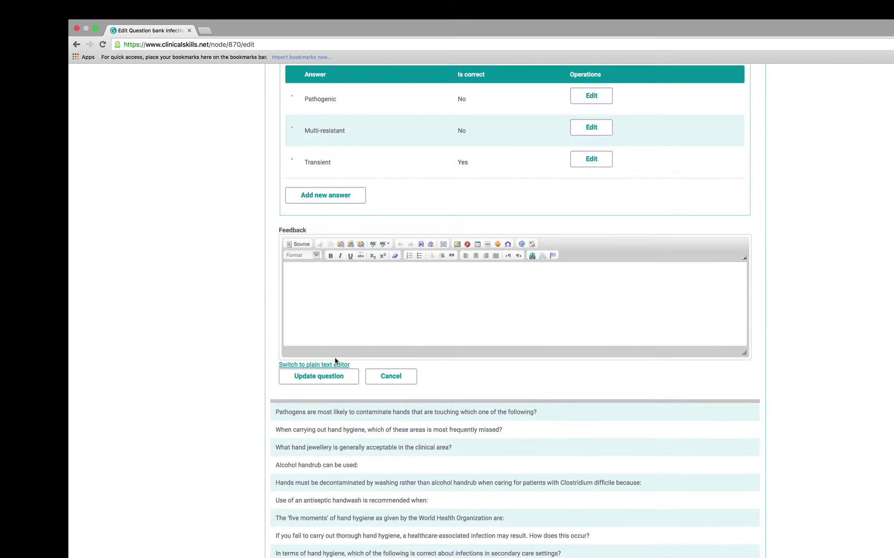
click(317, 379)
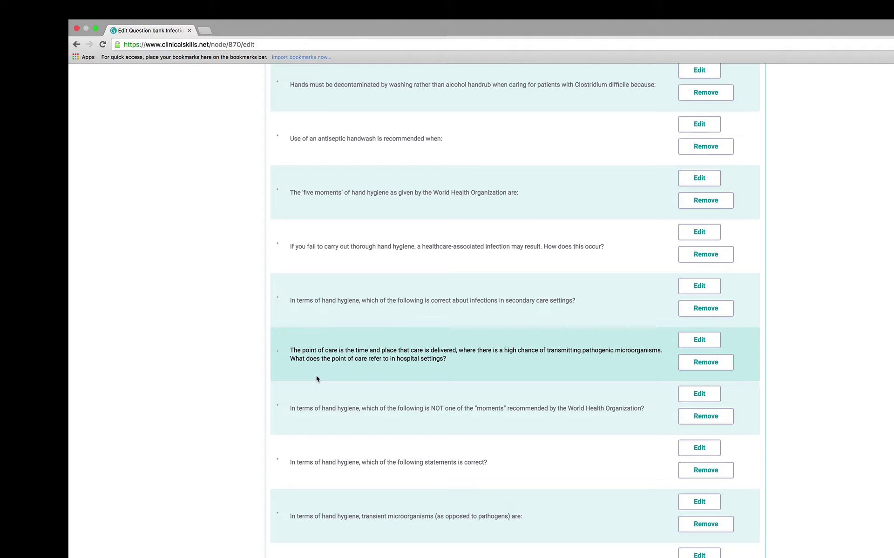
scroll(316, 376, down, 10)
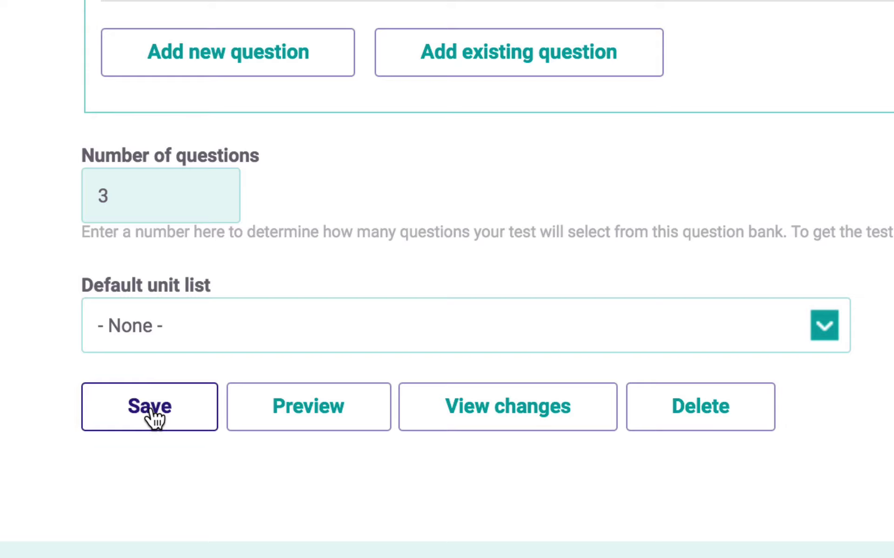
click(153, 412)
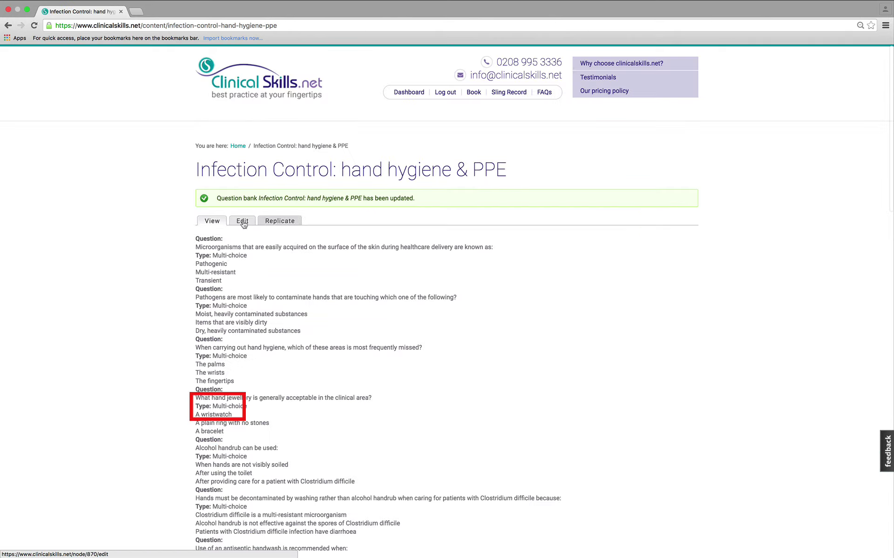
Reopen the question bank for editing and start a new question reading "Hand decontamination is NOT required after the removal of gloves"
click(243, 222)
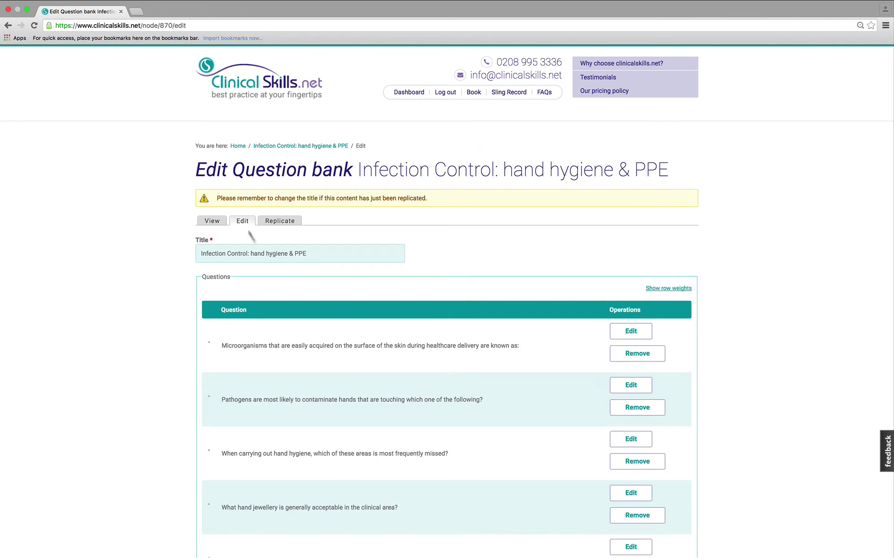
scroll(319, 427, down, 20)
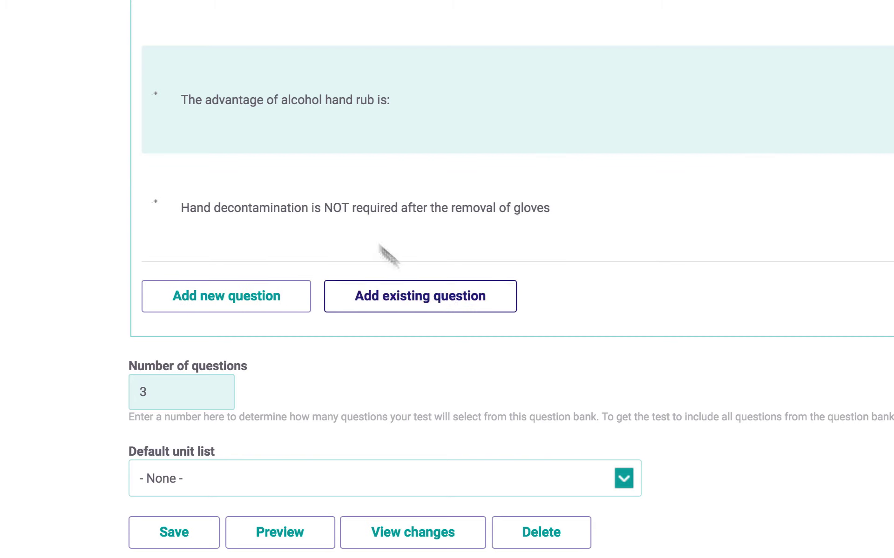
click(228, 296)
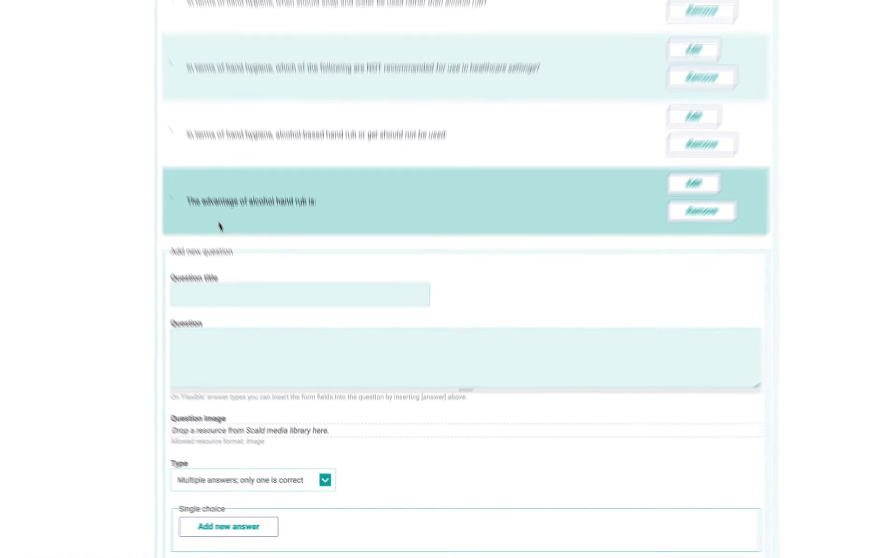
click(239, 341)
click(173, 309)
text(Han)
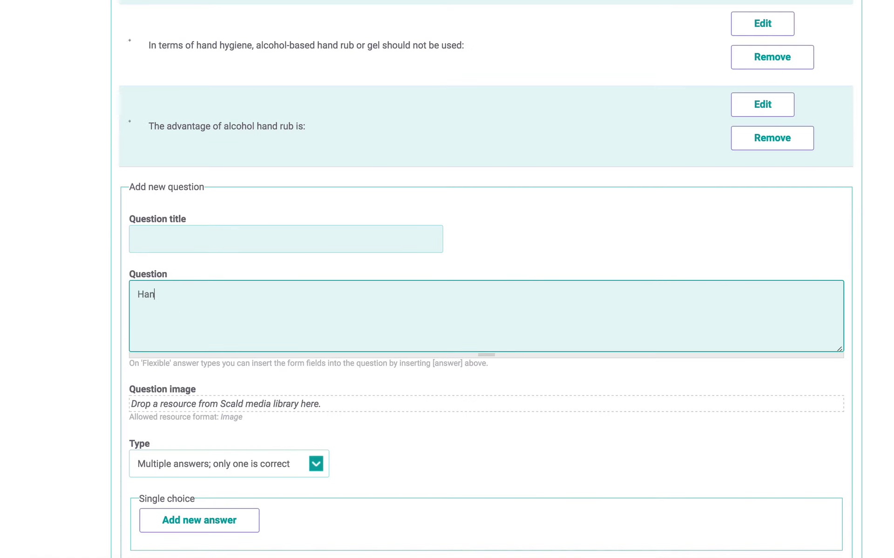
text(d decontamination is NOT )
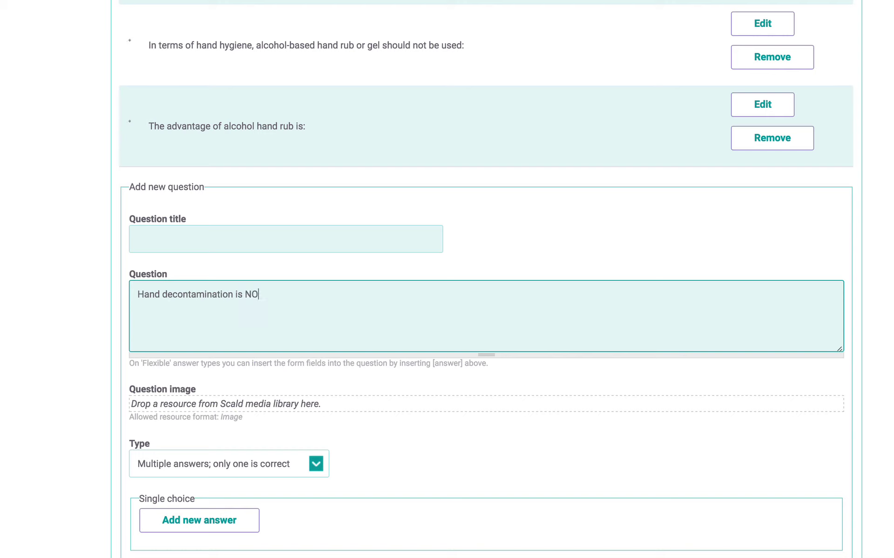
text(required after the removal of gloves)
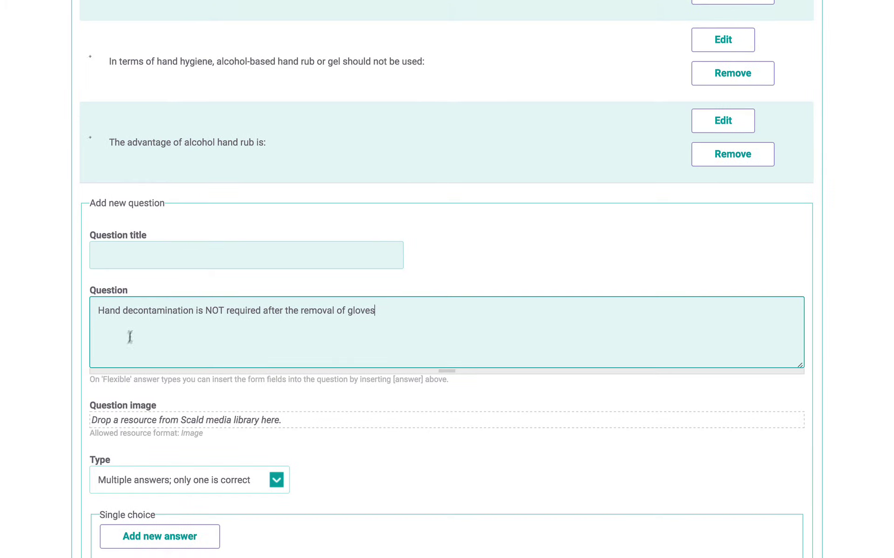
Open the list of answer types for the new glove-removal question
scroll(91, 454, down, 5)
scroll(91, 453, down, 2)
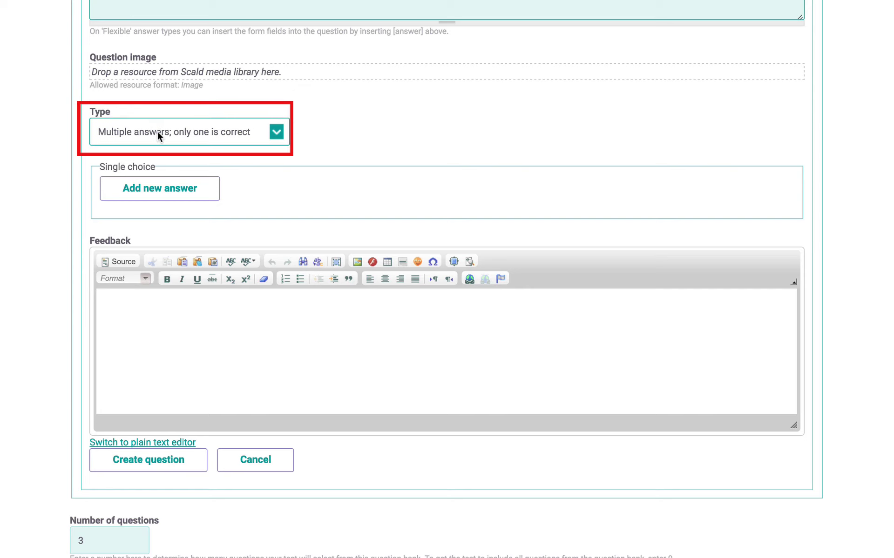
click(275, 131)
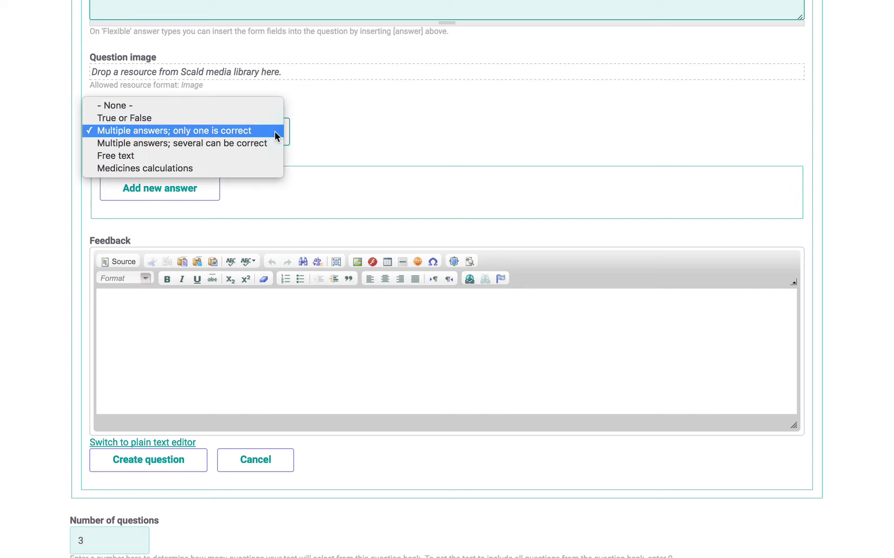